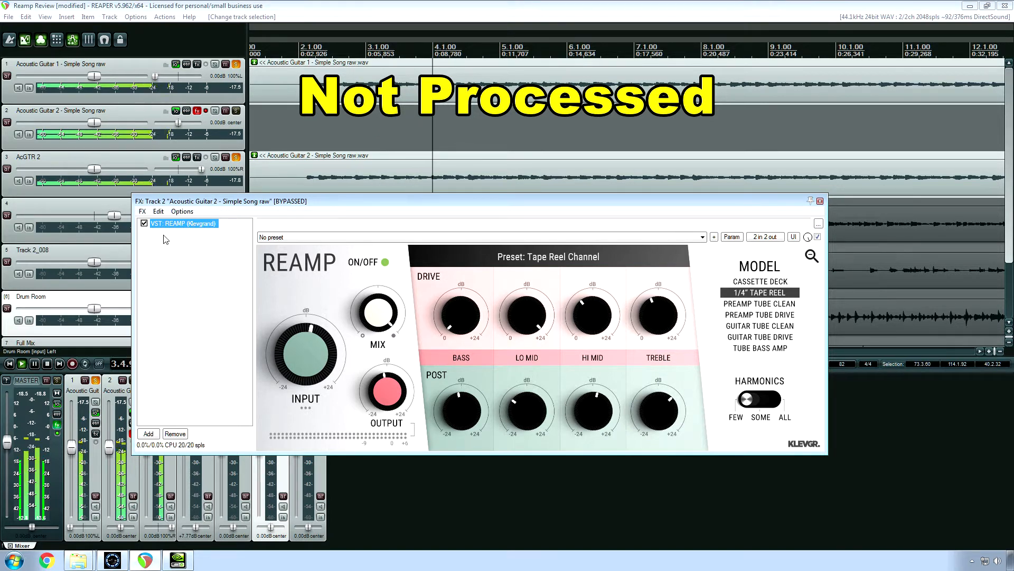
Enable the bypassed effects on the Acoustic Guitar 2 track and the bass guitar track, playing each to hear the processed sound.
left_click(207, 110)
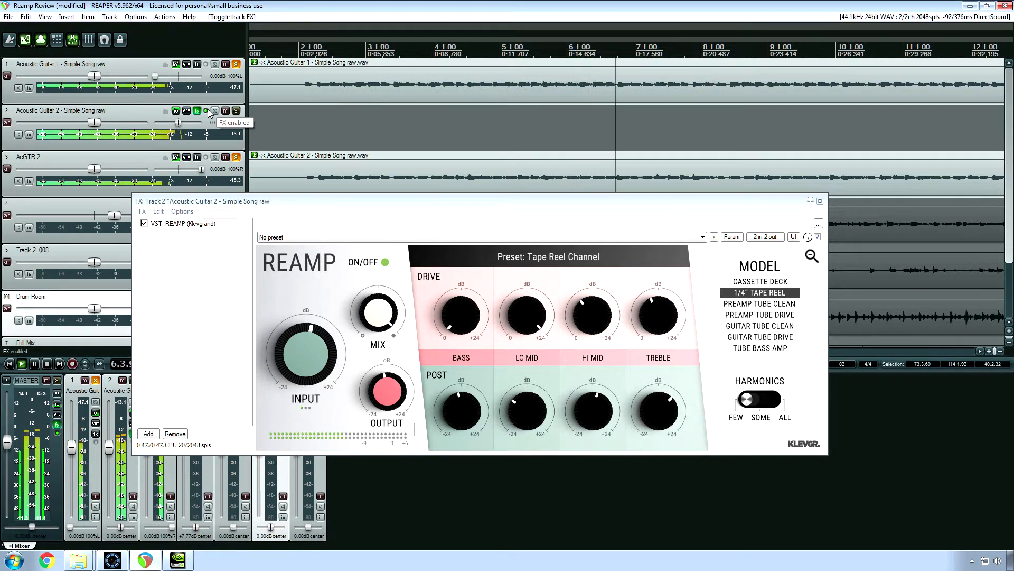
key("space")
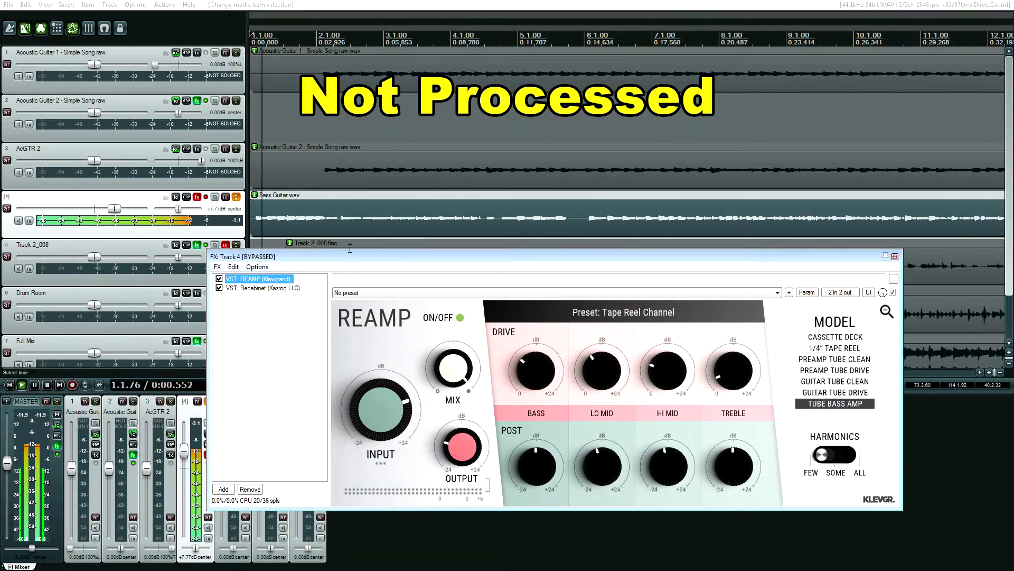
left_click(206, 198)
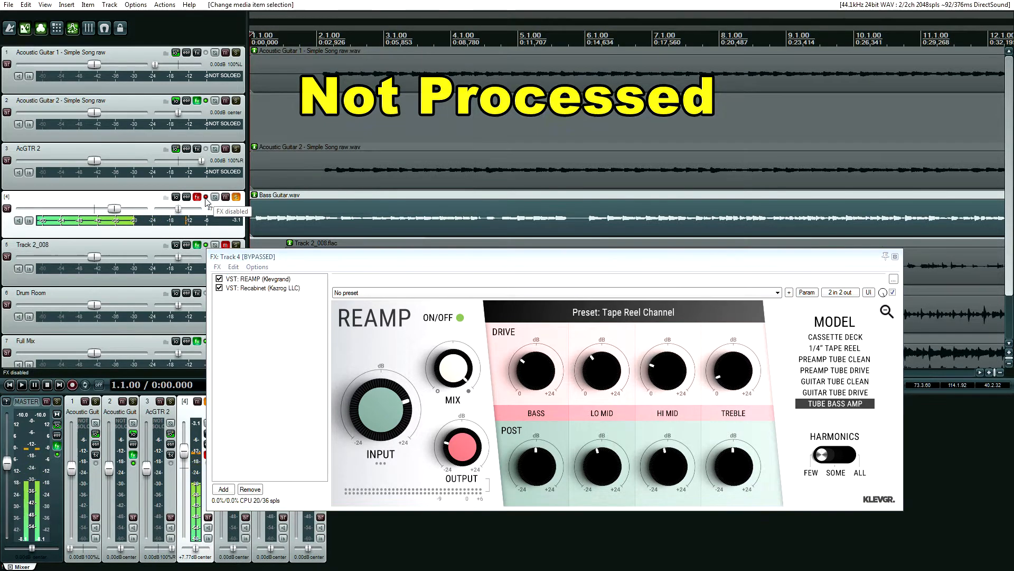
key("space")
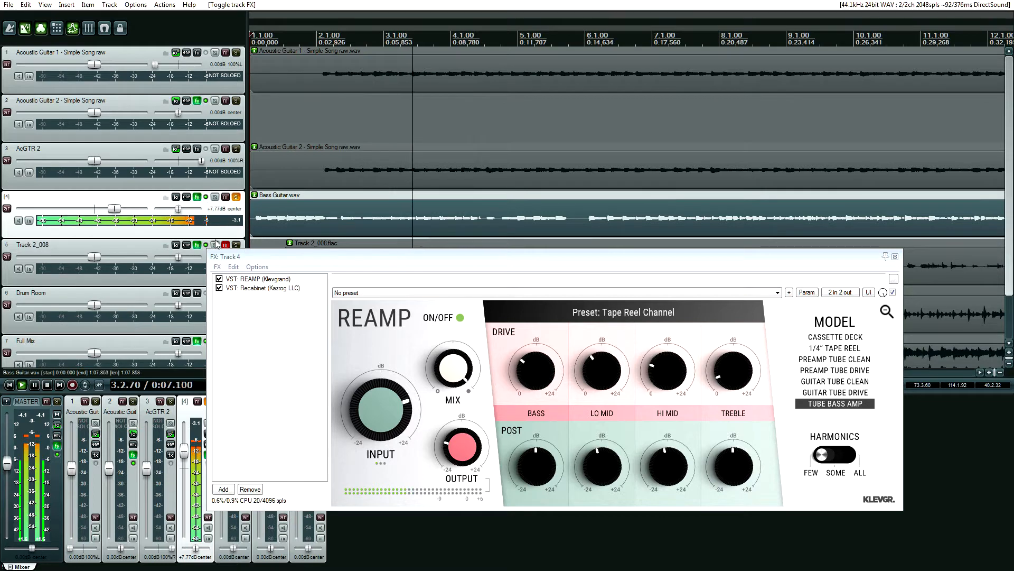
Compare the bass guitar with Recabinet bypassed and re-enabled, stop playback and return to its REAMP settings.
left_click(219, 289)
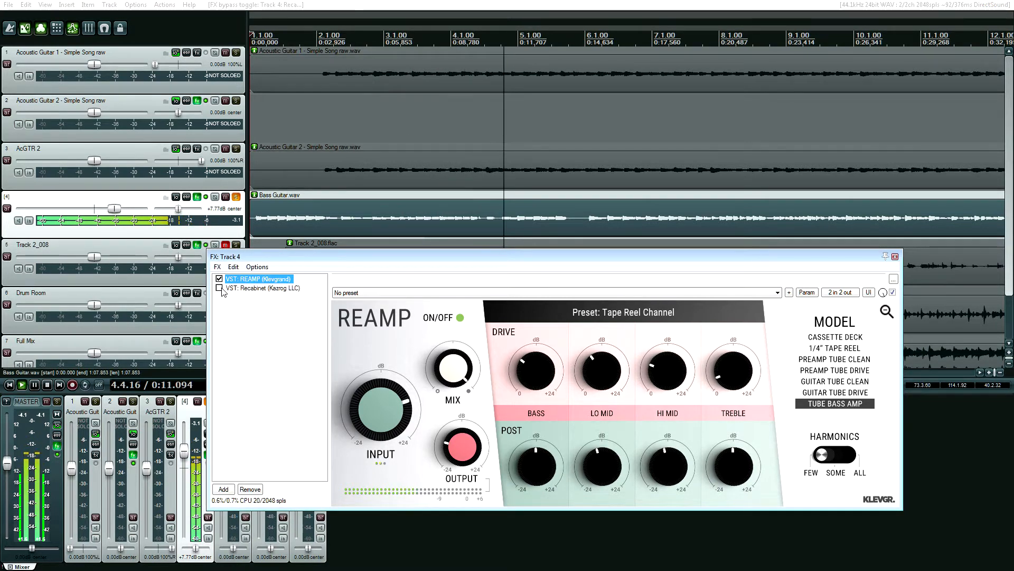
left_click(240, 288)
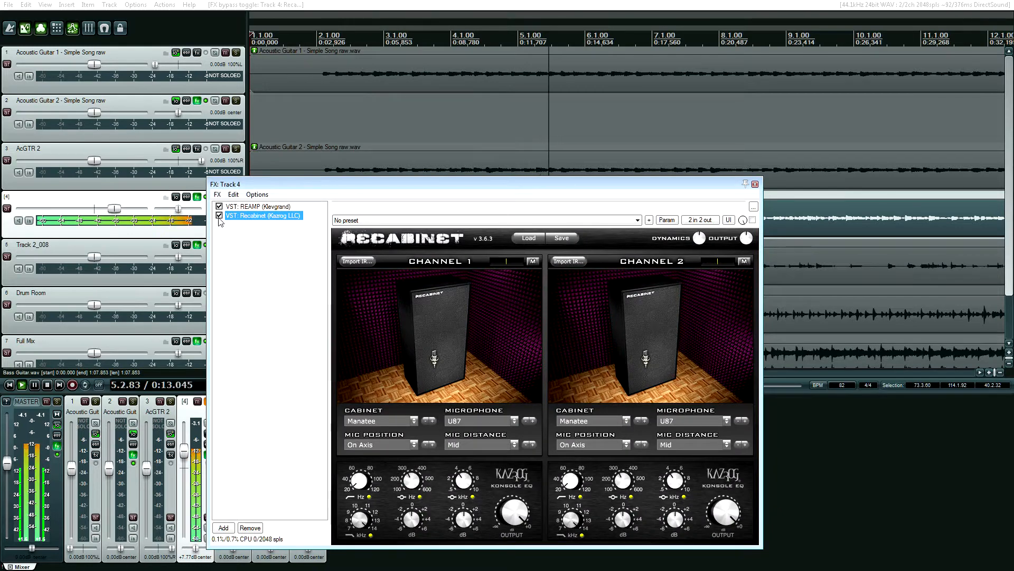
key("space")
left_click(278, 207)
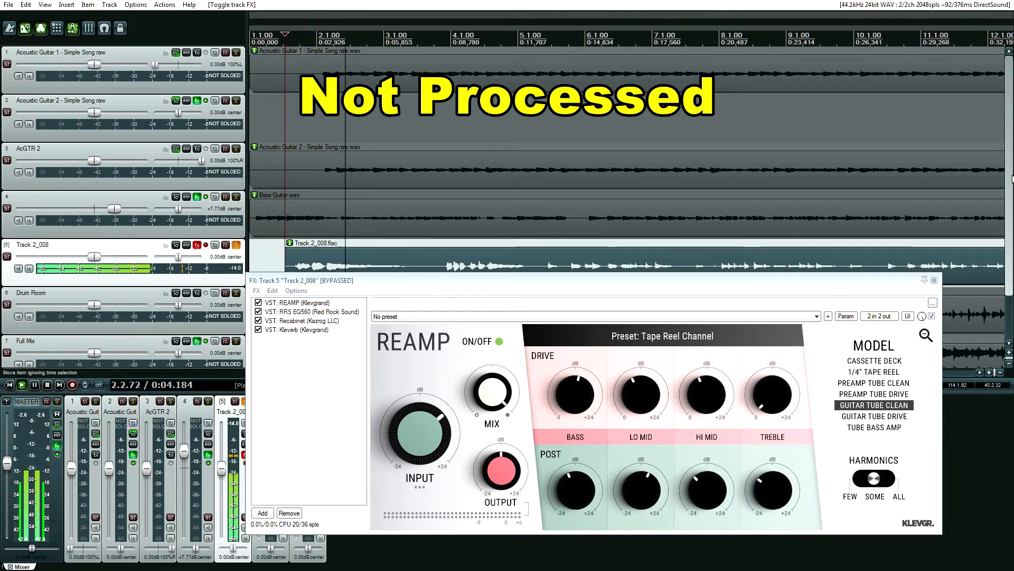
Enable the bypassed effects chain on Track 2_008 and play the track to hear it processed.
scroll(1009, 187, "down", 2)
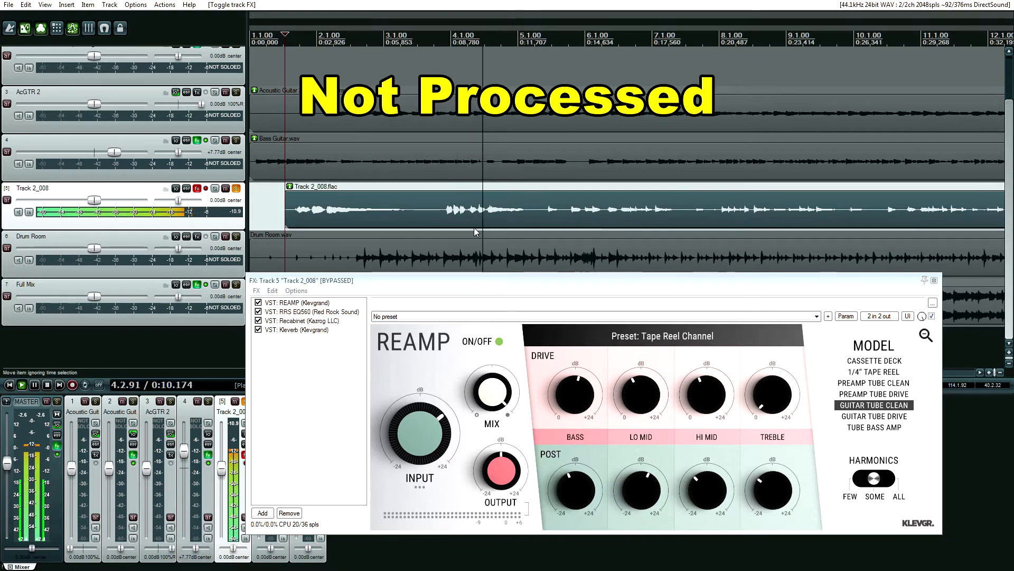
key("space")
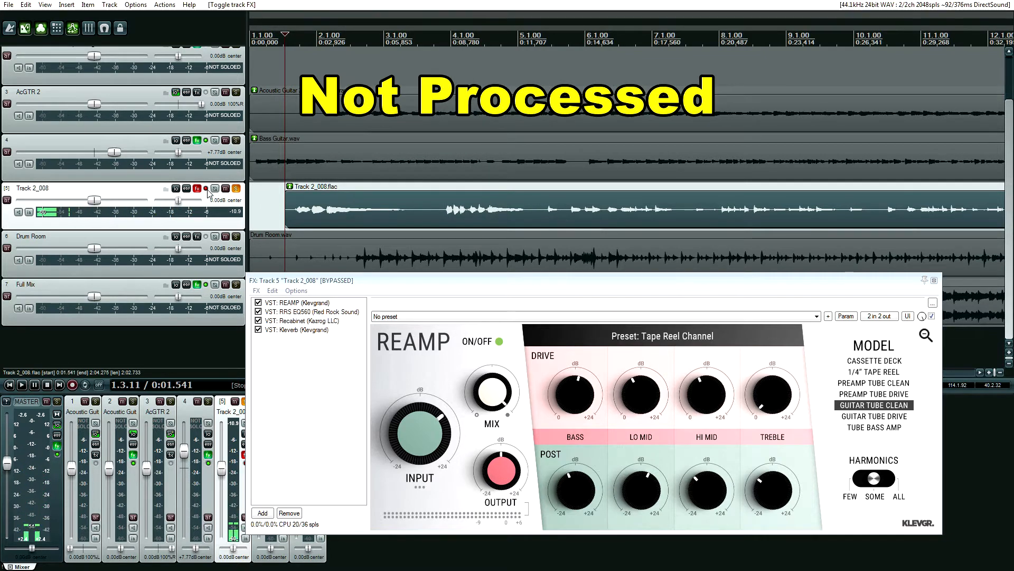
left_click(206, 189)
key("space")
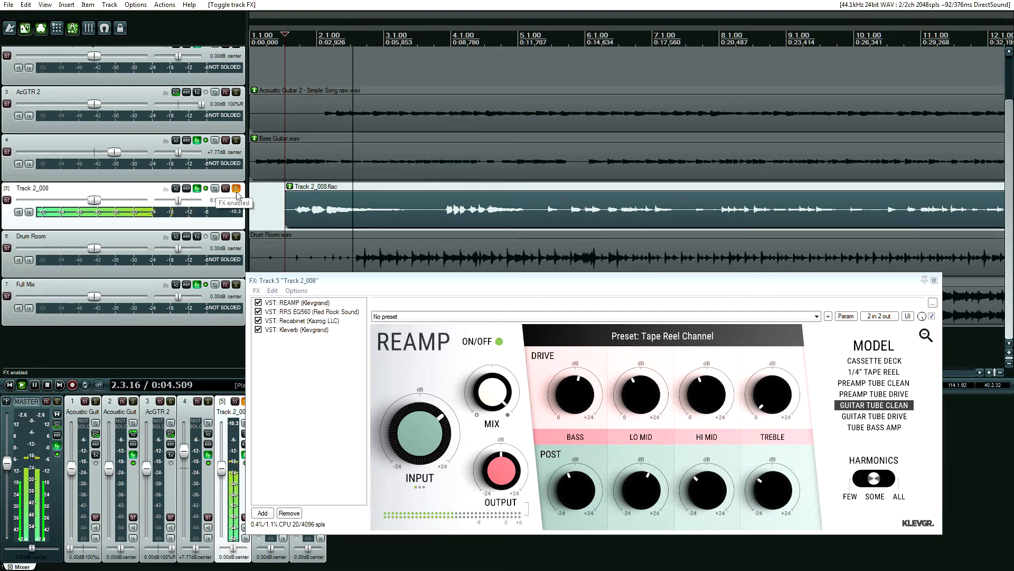
key("space")
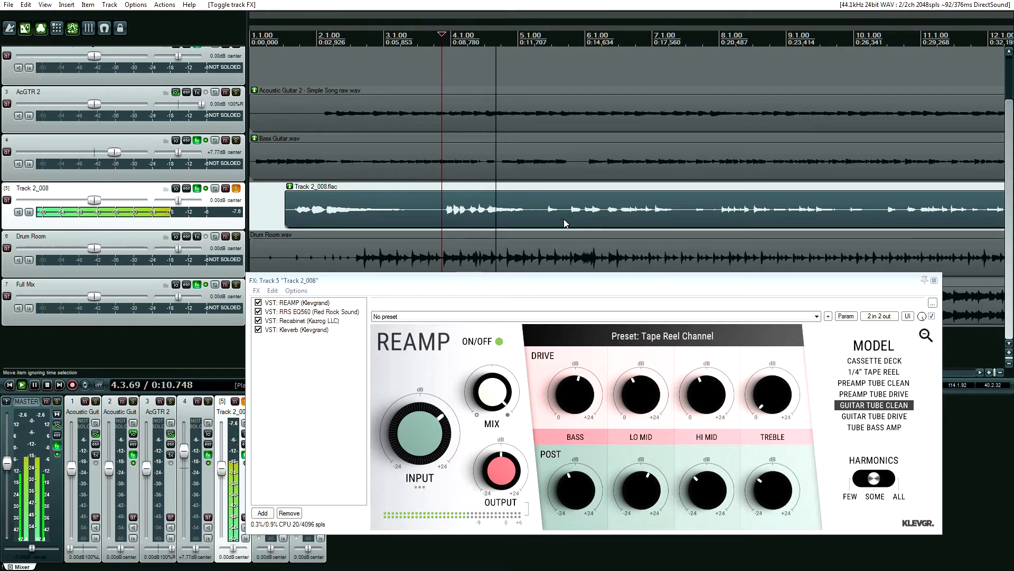
Compare another passage of Track 2_008 with its effects chain bypassed and re-enabled, restarting playback after each change.
scroll(564, 222, "down", 2)
scroll(562, 228, "down", 3)
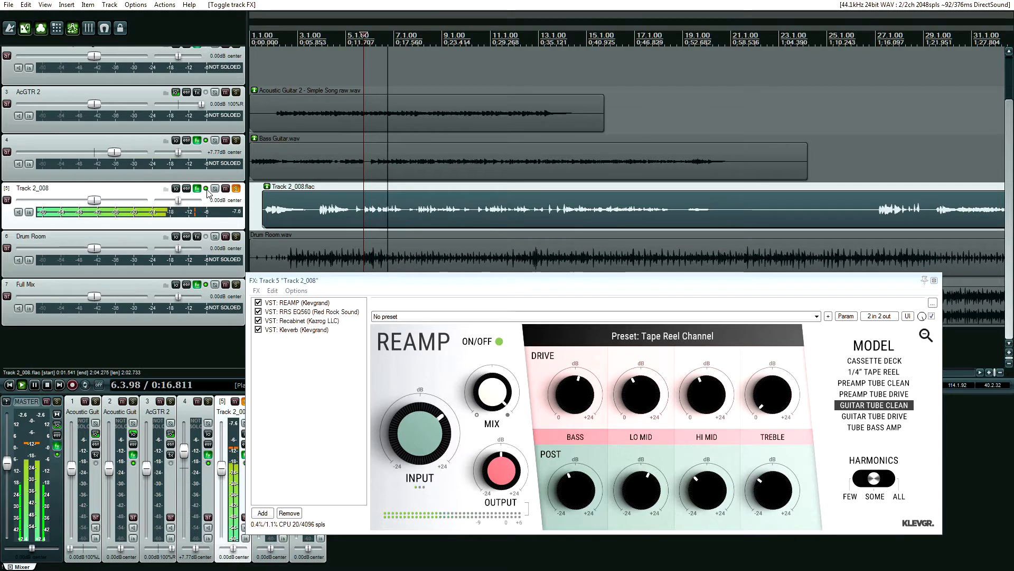
key("space")
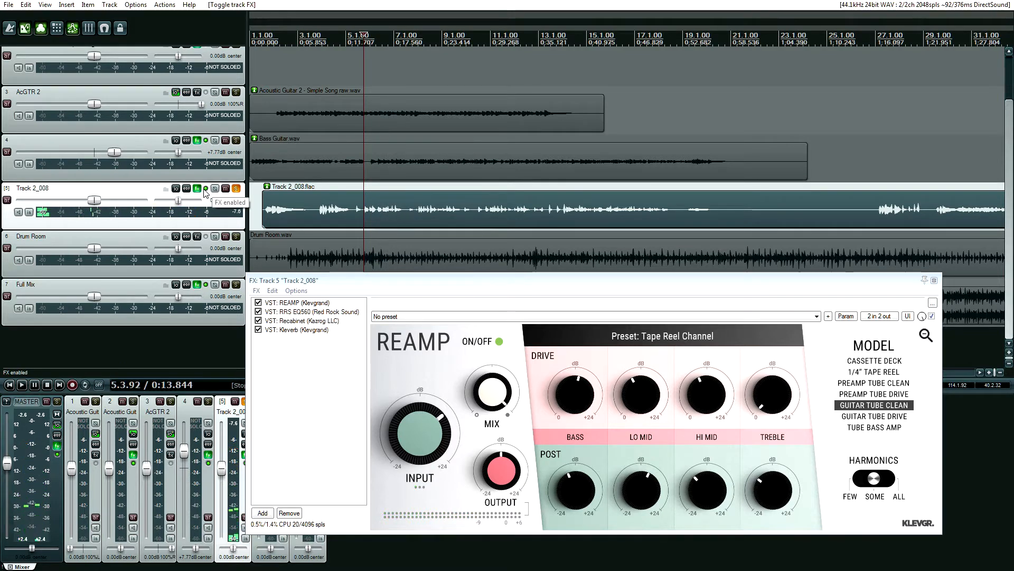
left_click(206, 189)
key("space")
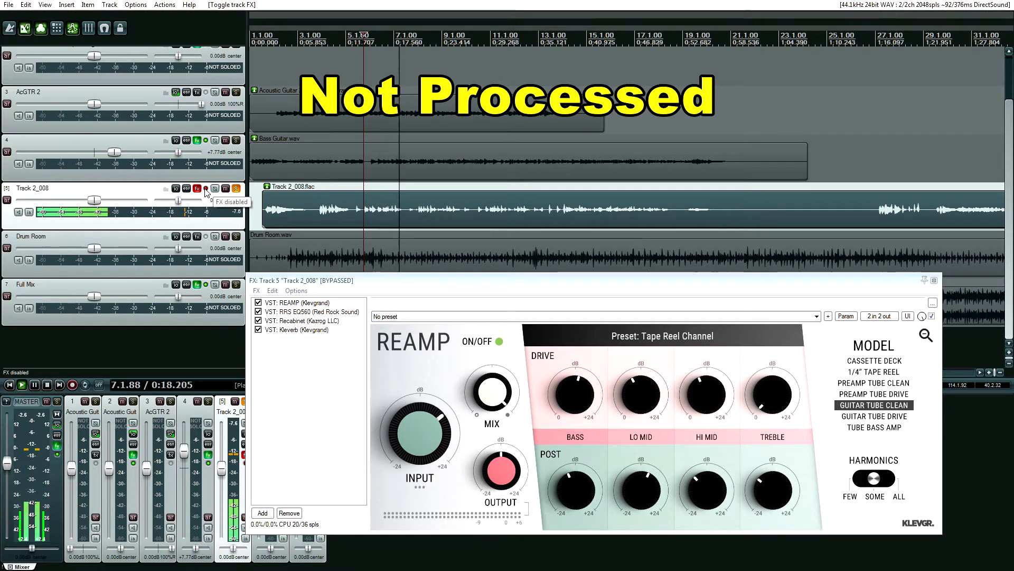
key("space")
left_click(205, 189)
key("space")
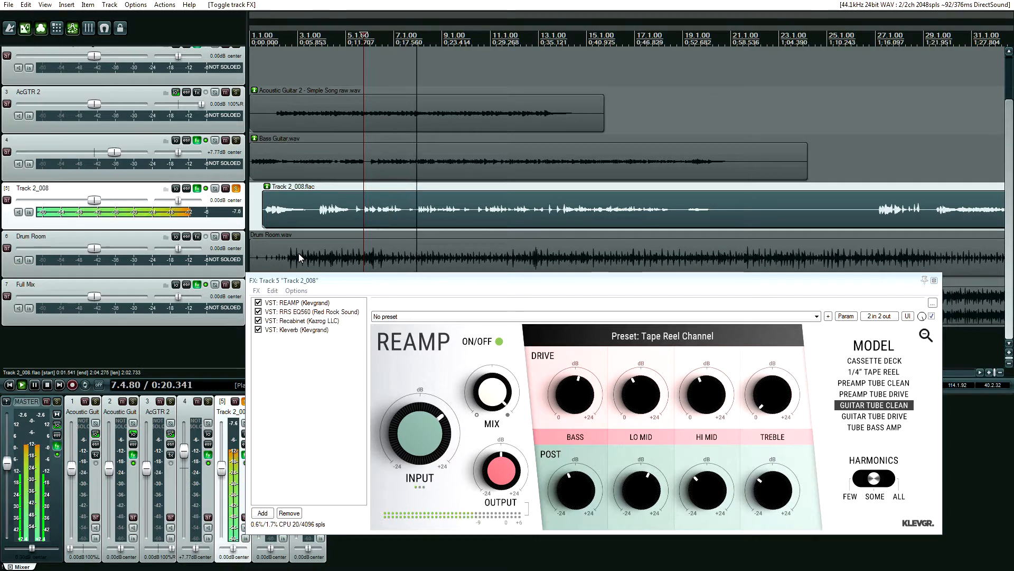
Review the EQ560, Recabinet and Kleverb settings in the Track 2_008 effects chain, return to REAMP and stop playback.
left_click(307, 311)
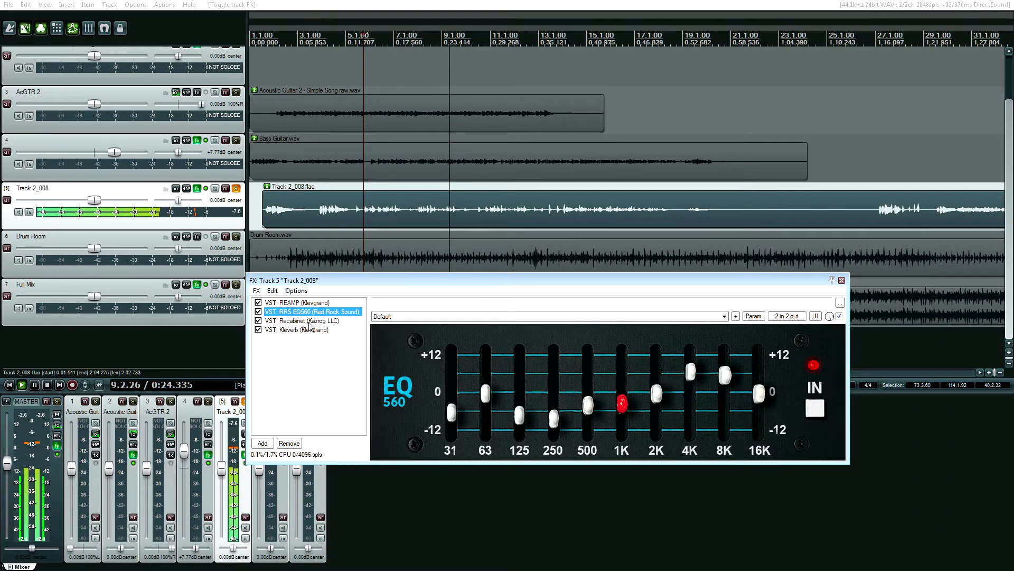
left_click(310, 321)
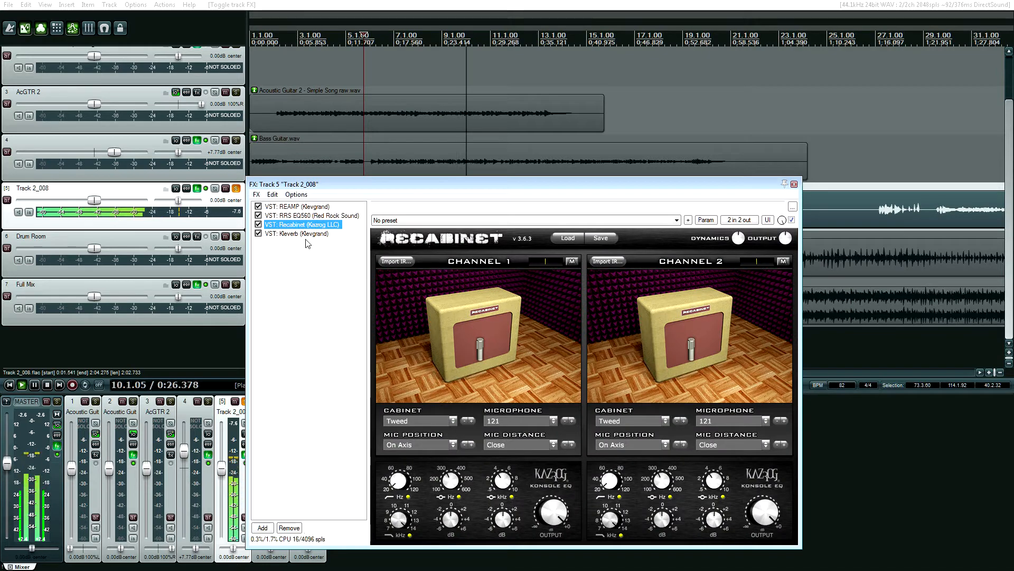
left_click(306, 235)
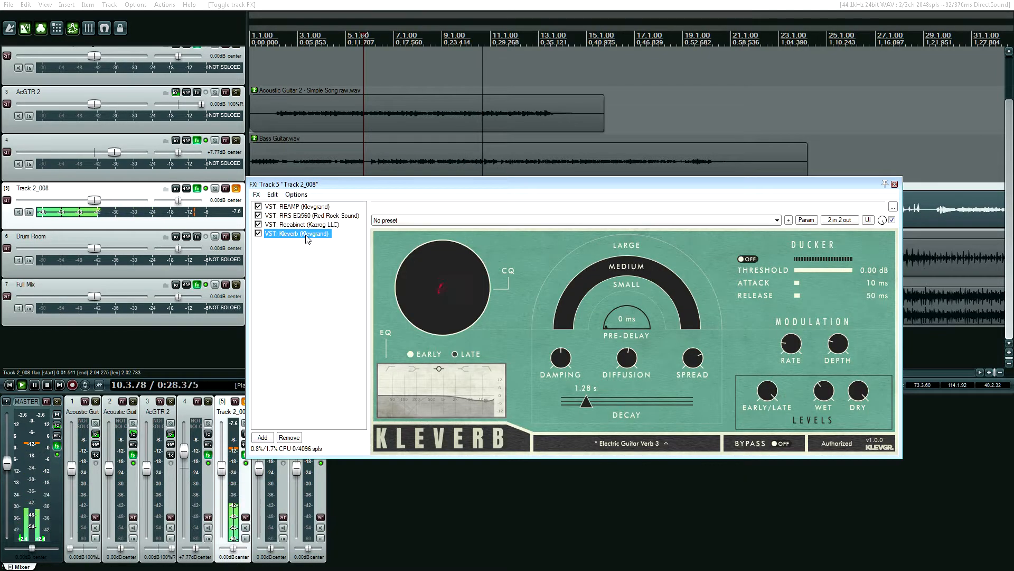
left_click(296, 207)
left_click_drag(425, 179, 359, 286)
key("space")
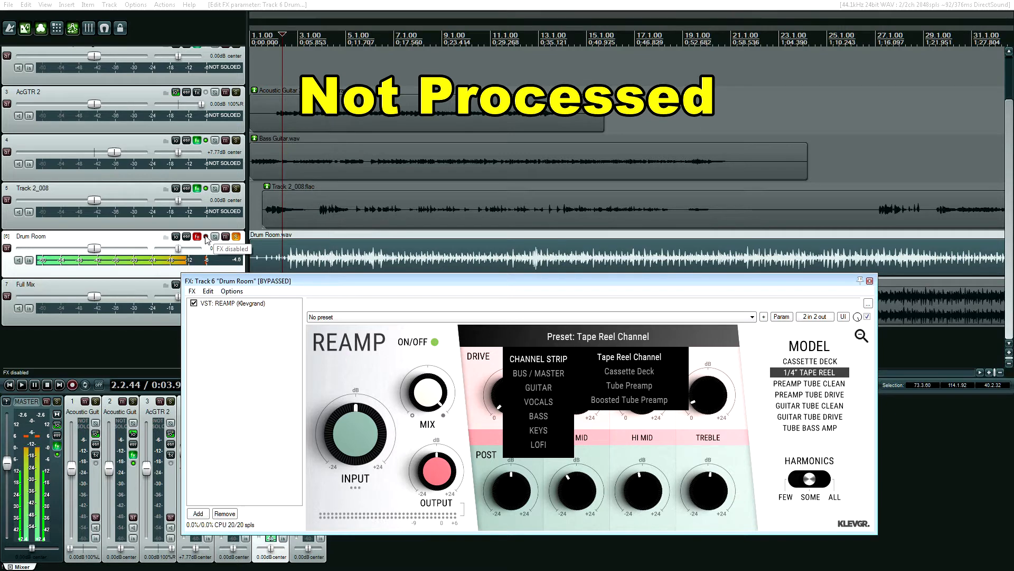
Enable the Drum Room track's effects and audition REAMP's Channel Strip presets Cassette Deck, Tube Preamp and Boosted Tube Preamp.
left_click(206, 237)
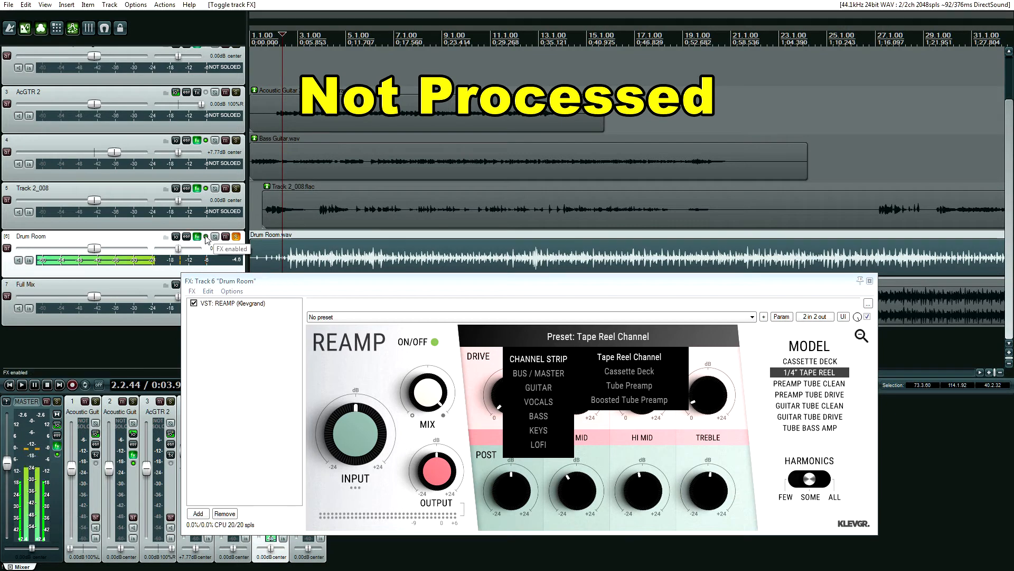
left_click(625, 373)
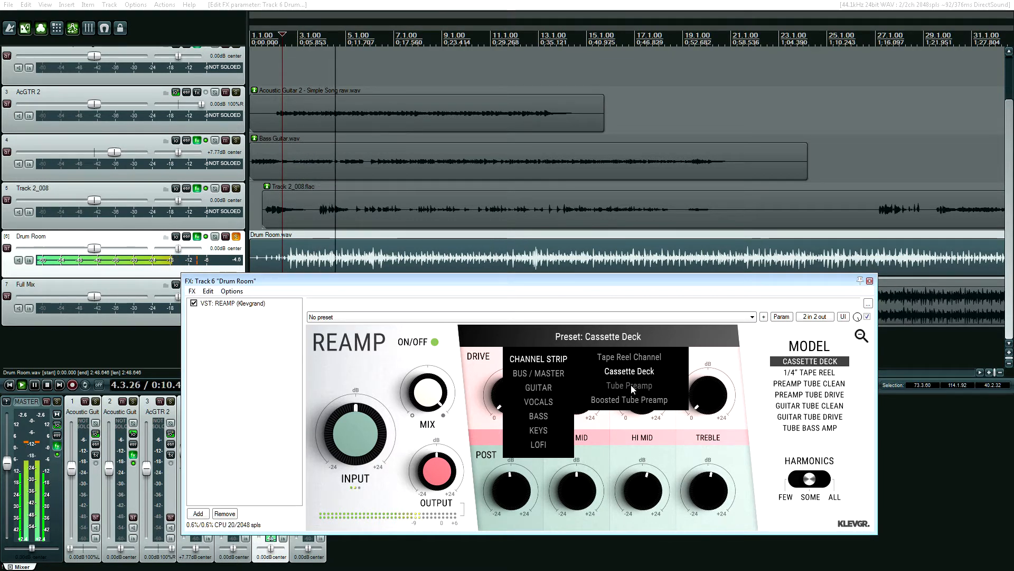
left_click(631, 384)
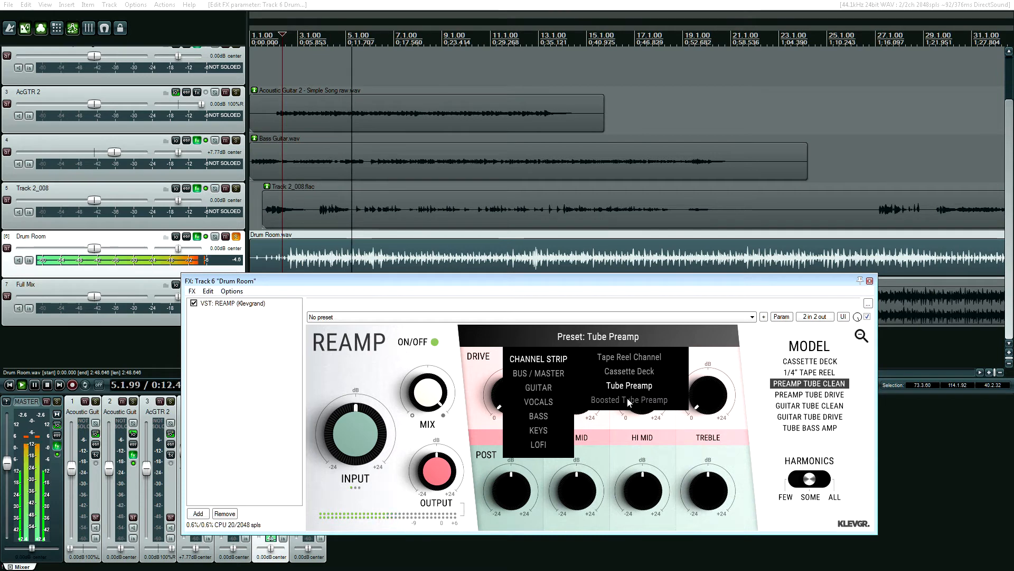
left_click(627, 399)
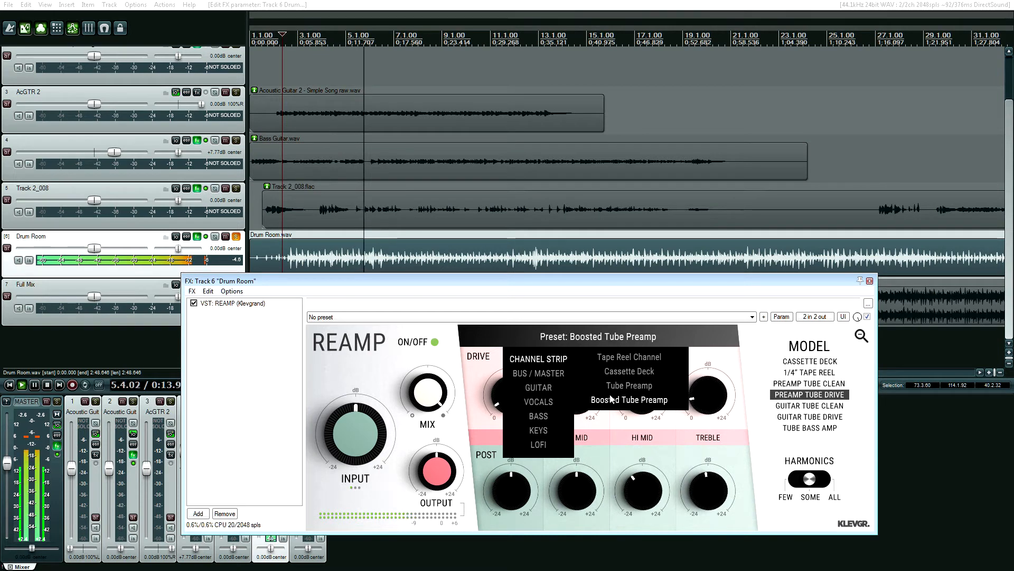
Audition the Bus / Master presets Pro Cassette, Normal Cassette, Cheap Cassette and Cassette Bass Boost on the Drum Room track.
left_click(537, 373)
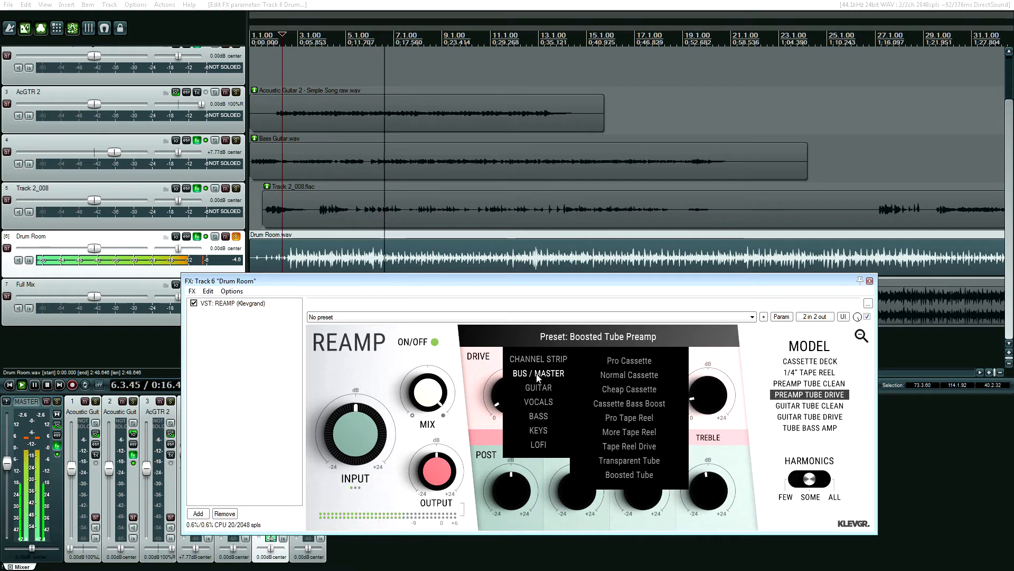
left_click(626, 362)
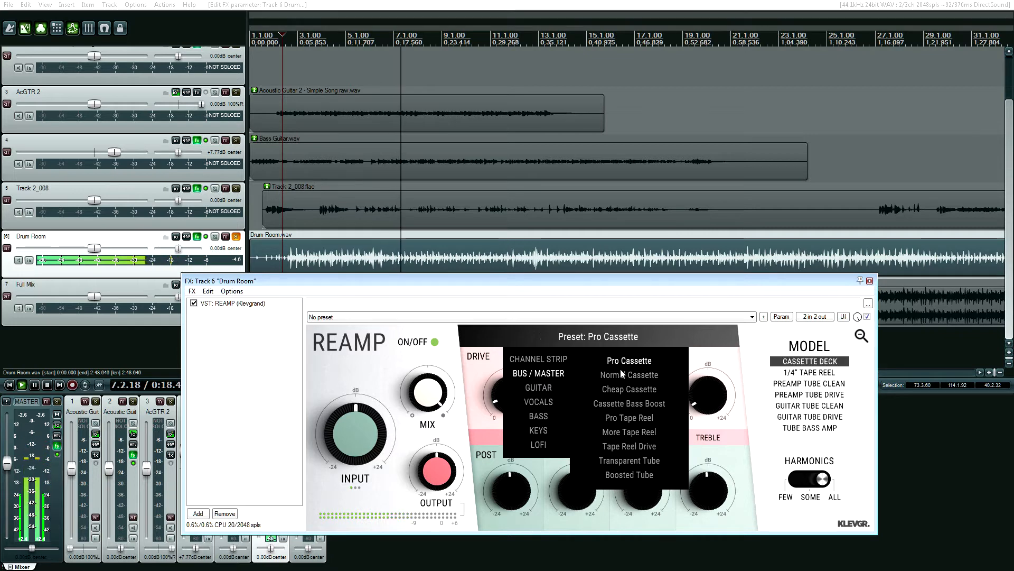
left_click(626, 378)
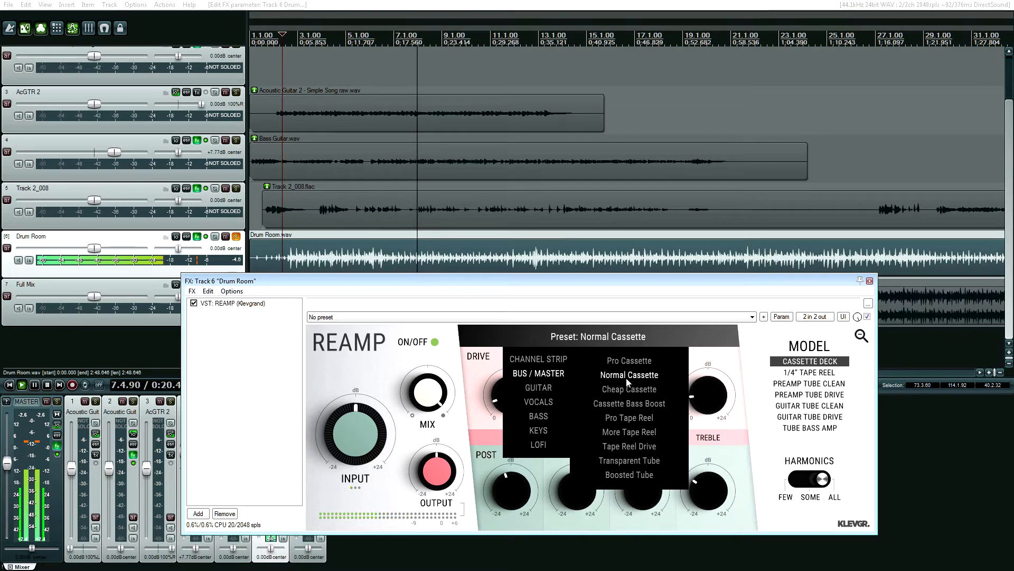
left_click(630, 389)
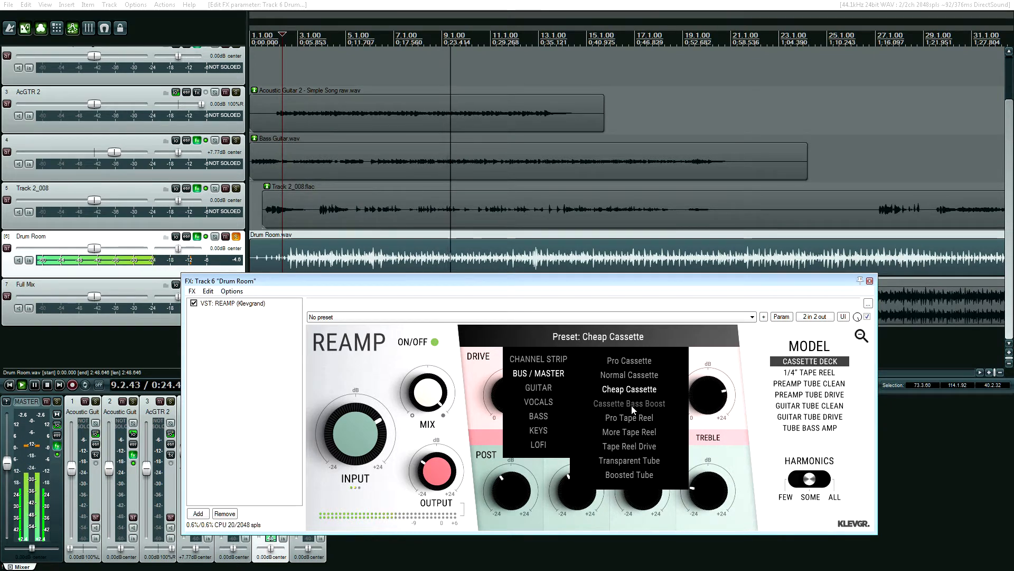
left_click(632, 405)
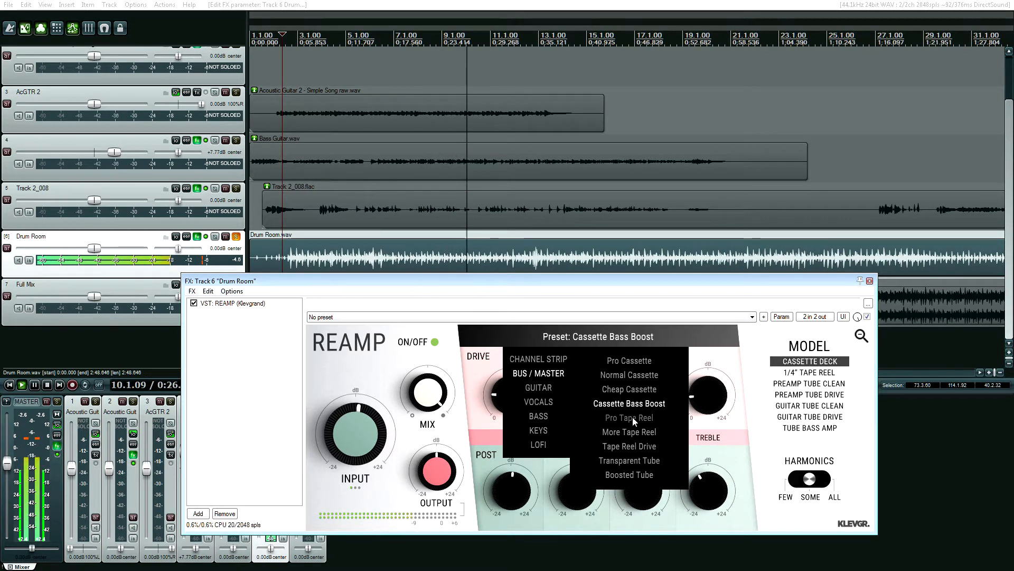
Try the presets Pro Tape Reel, More Tape Reel, Tape Reel Drive and Transparent Tube on the Drum Room, finishing with Boosted Tube.
left_click(632, 417)
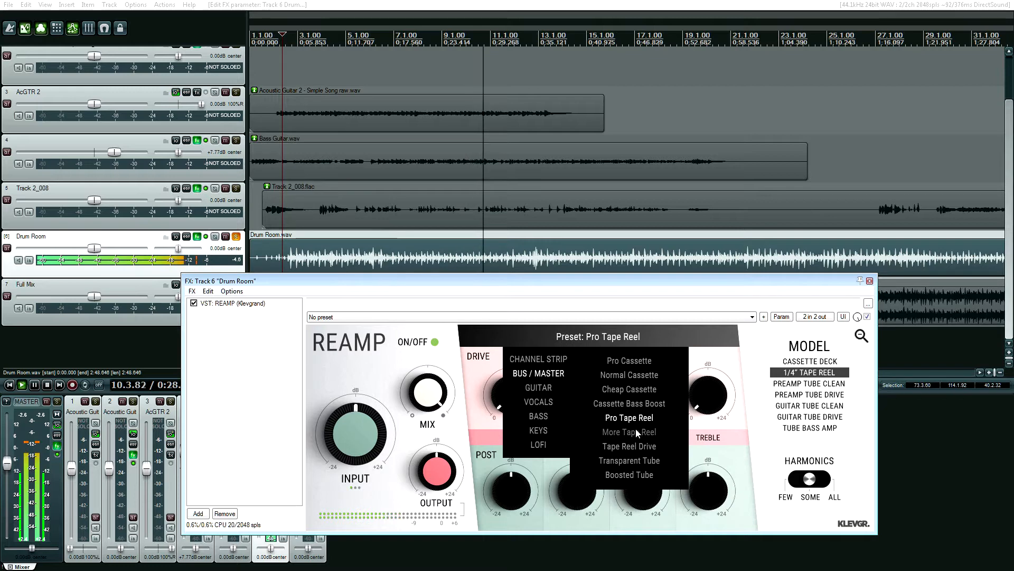
left_click(635, 430)
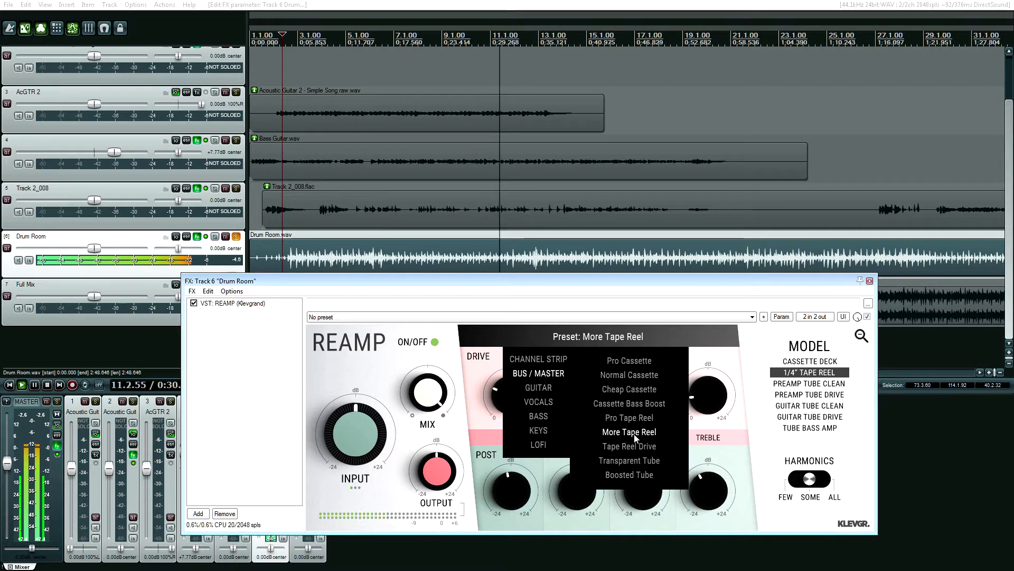
left_click(635, 448)
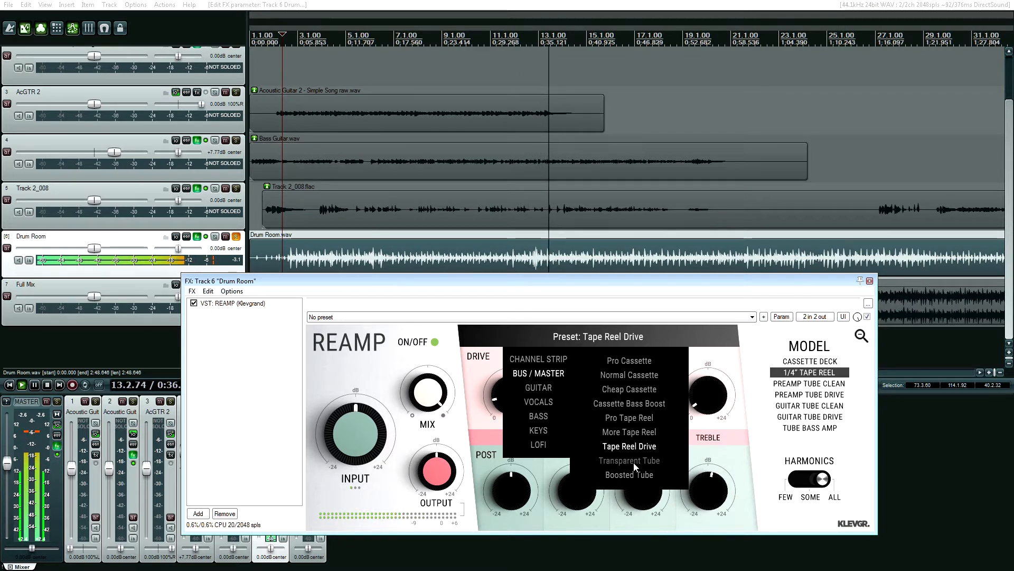
left_click(635, 462)
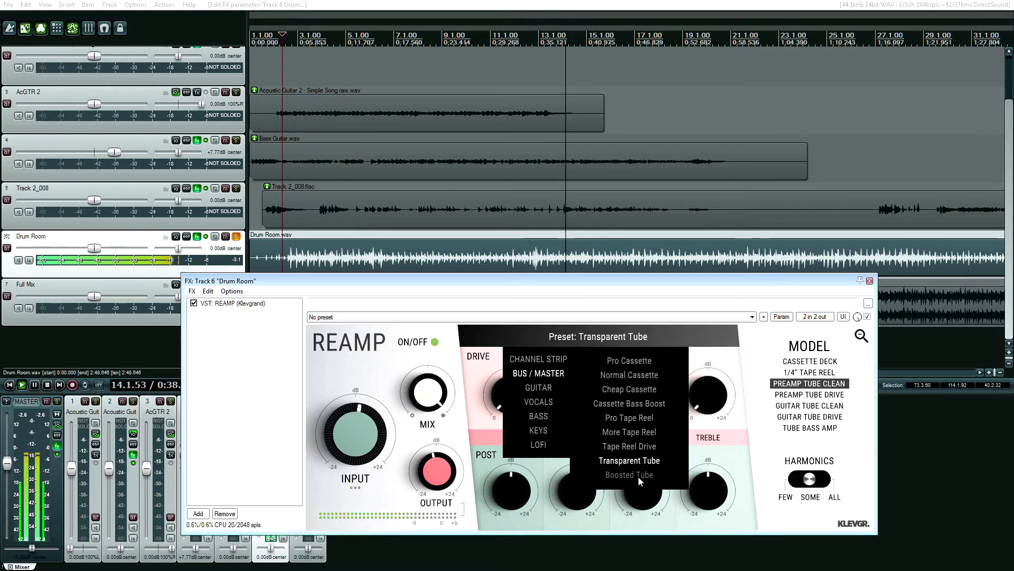
left_click(639, 476)
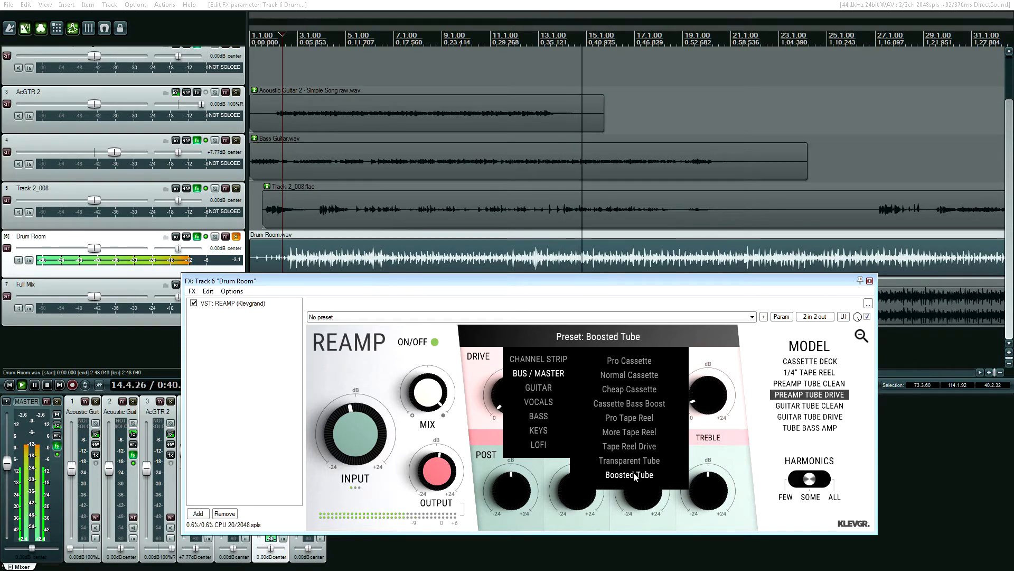
key("space")
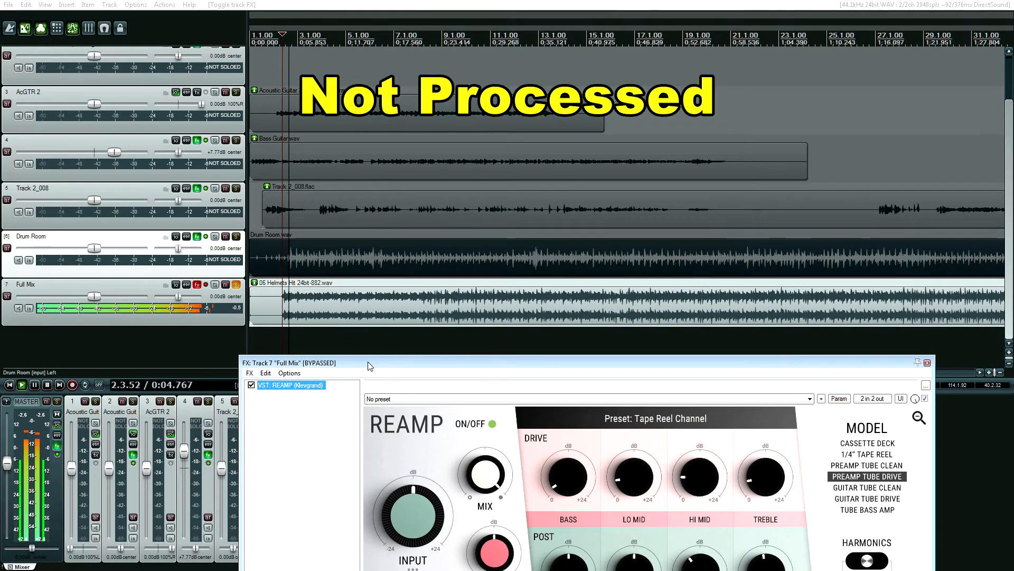
Move the Full Mix effects window so all REAMP controls and the track's waveform are in view.
left_click_drag(368, 365, 349, 20)
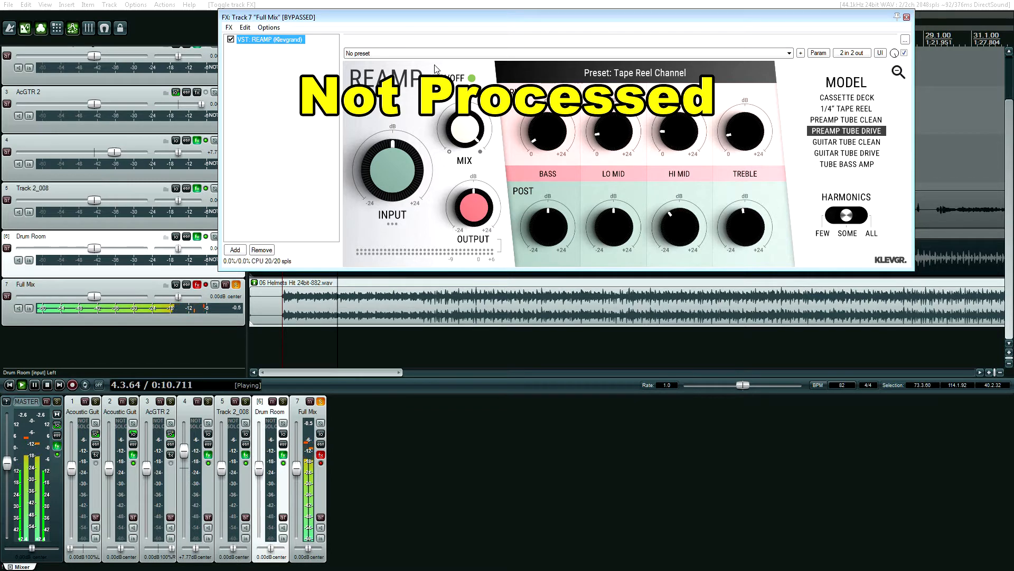
Compare the processed and unprocessed Full Mix during playback by toggling the track's effects, finishing with them enabled.
left_click(215, 284)
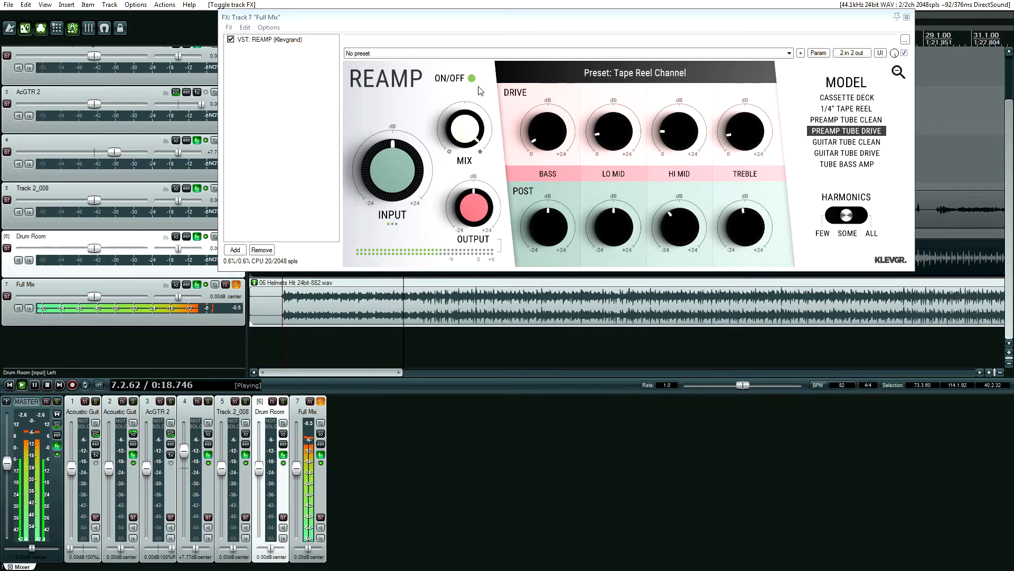
left_click(206, 285)
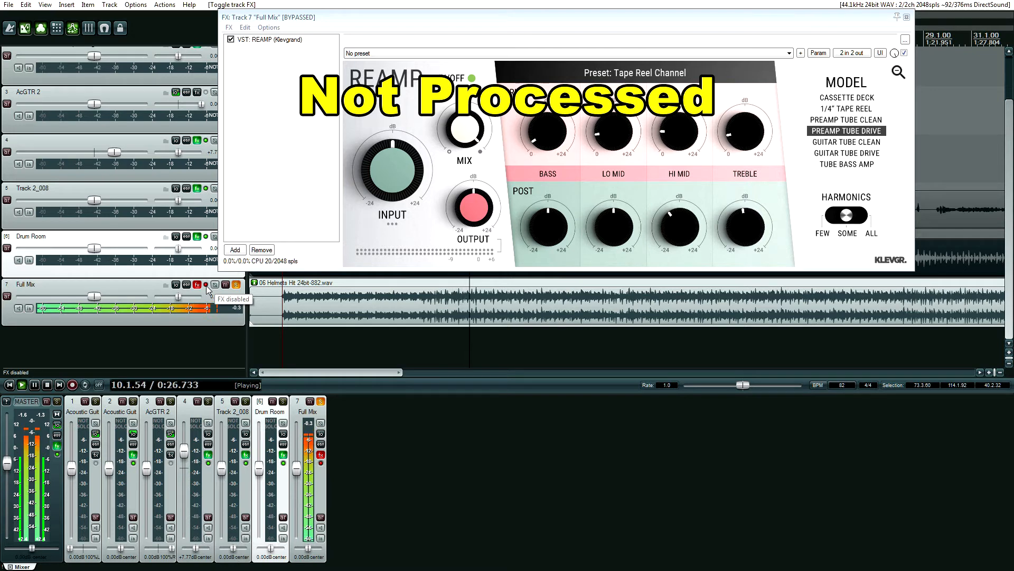
left_click(206, 285)
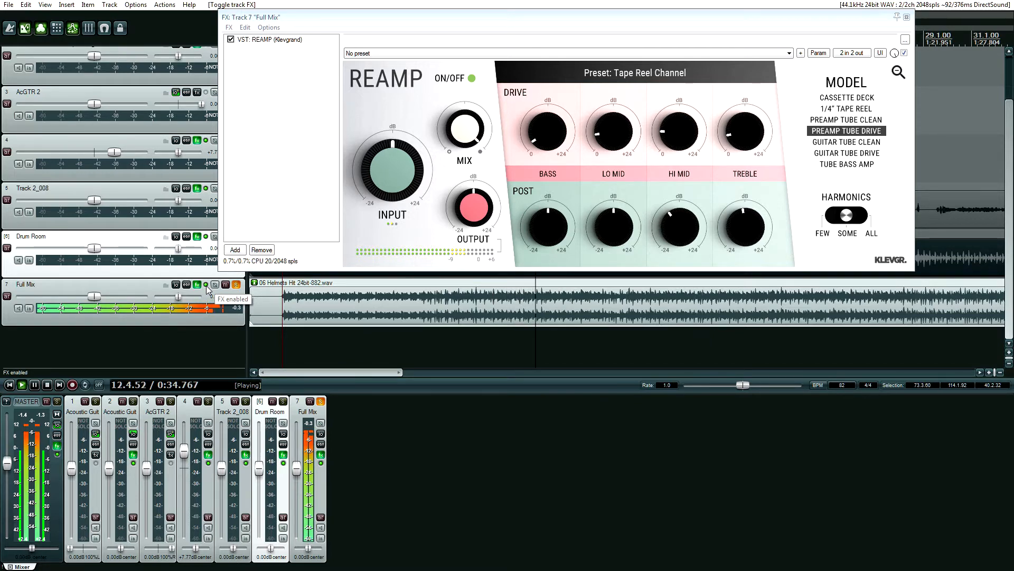
left_click(206, 285)
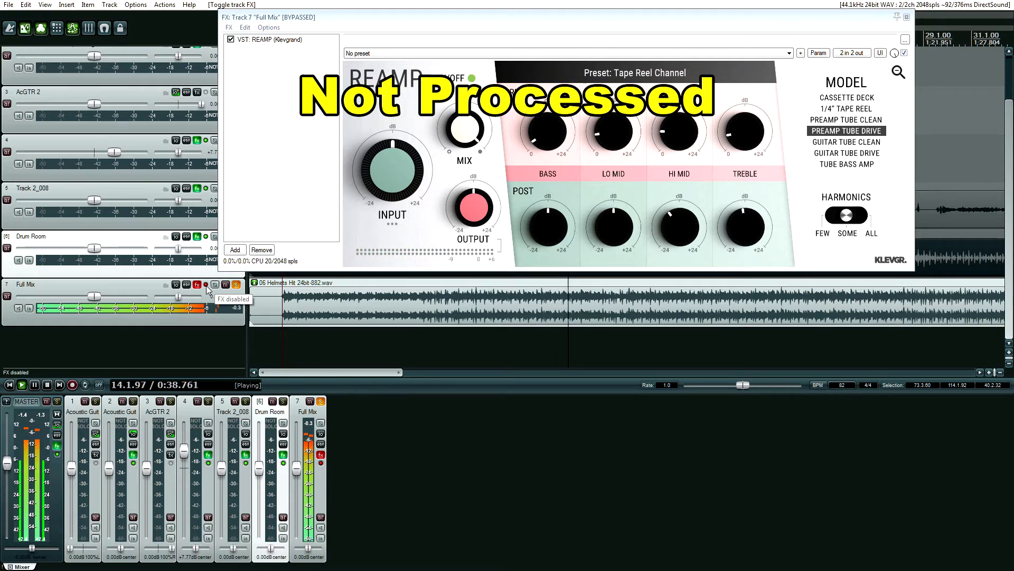
left_click(207, 286)
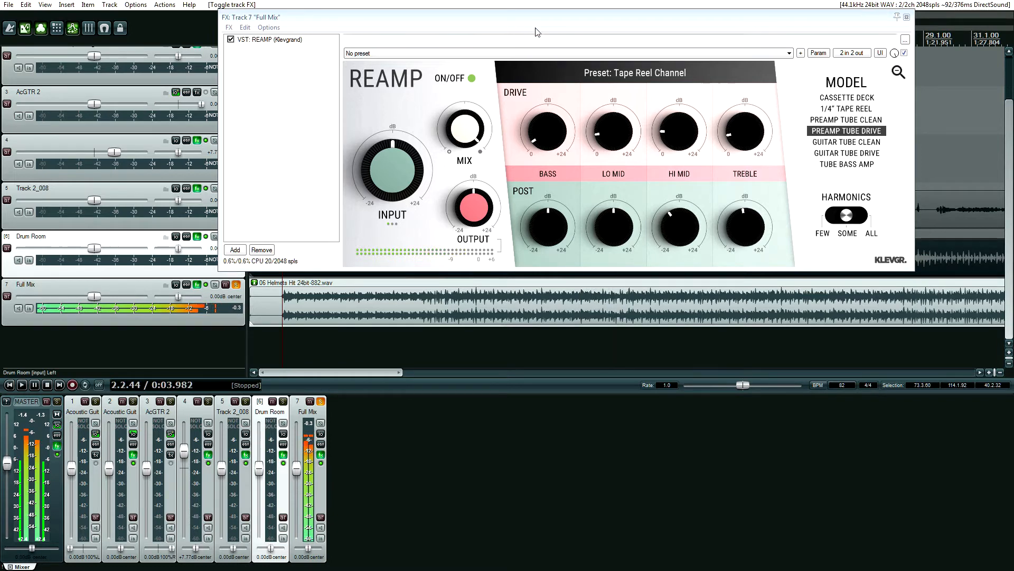
Move the Full Mix effects window over the mixer area and load REAMP's Channel Strip preset Tube Preamp.
left_click_drag(532, 21, 467, 167)
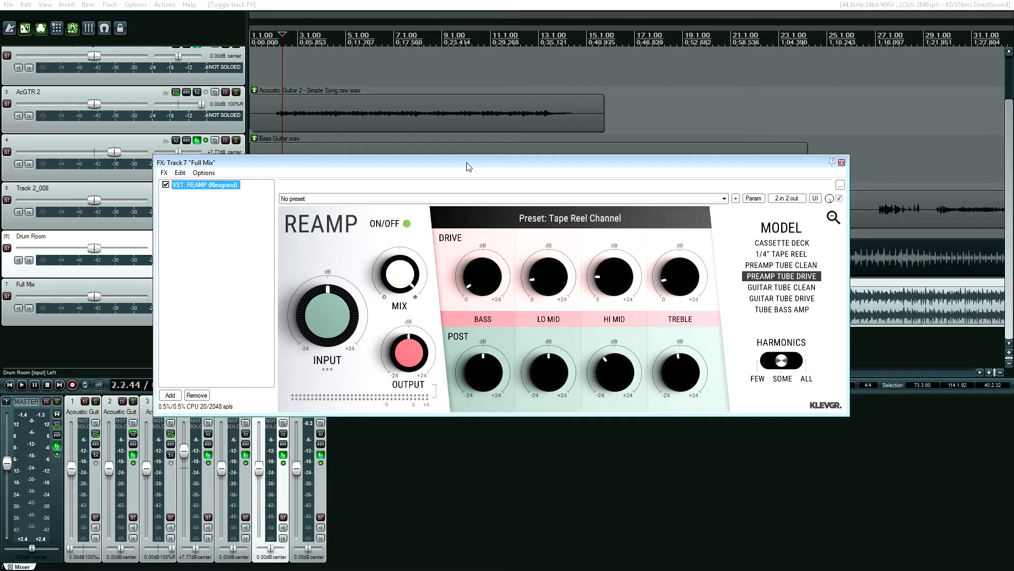
left_click_drag(467, 167, 402, 234)
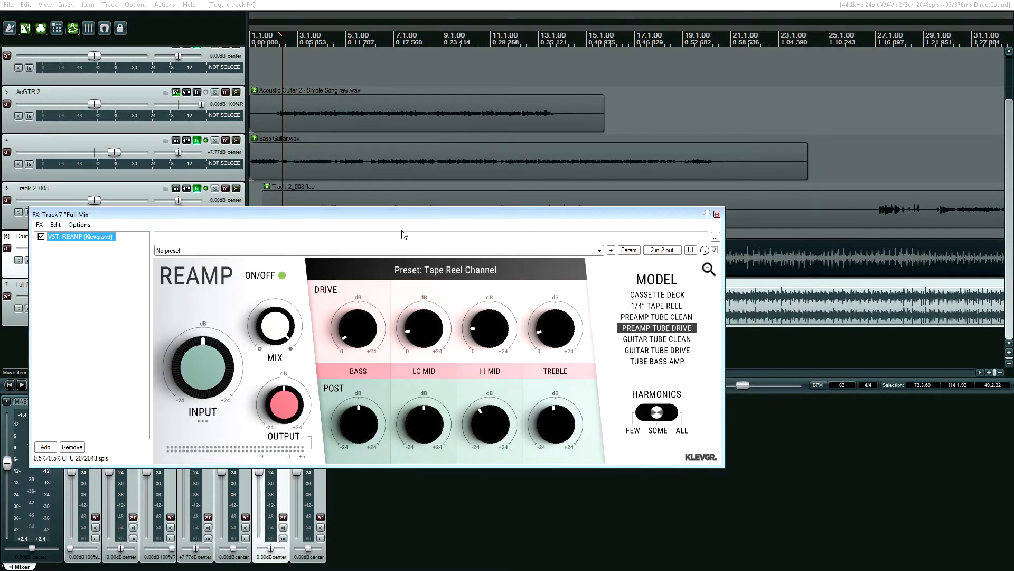
left_click(438, 271)
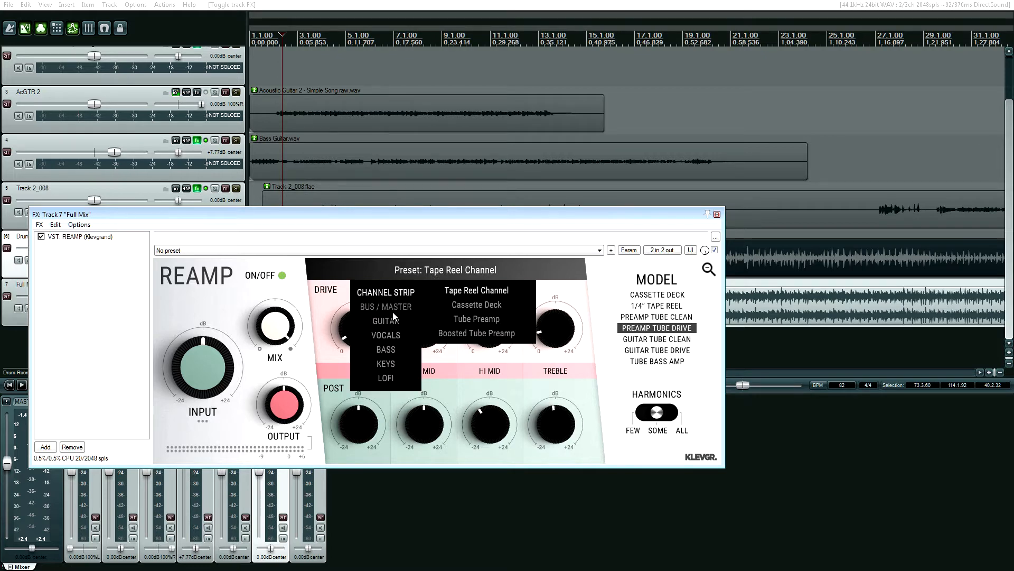
left_click(478, 319)
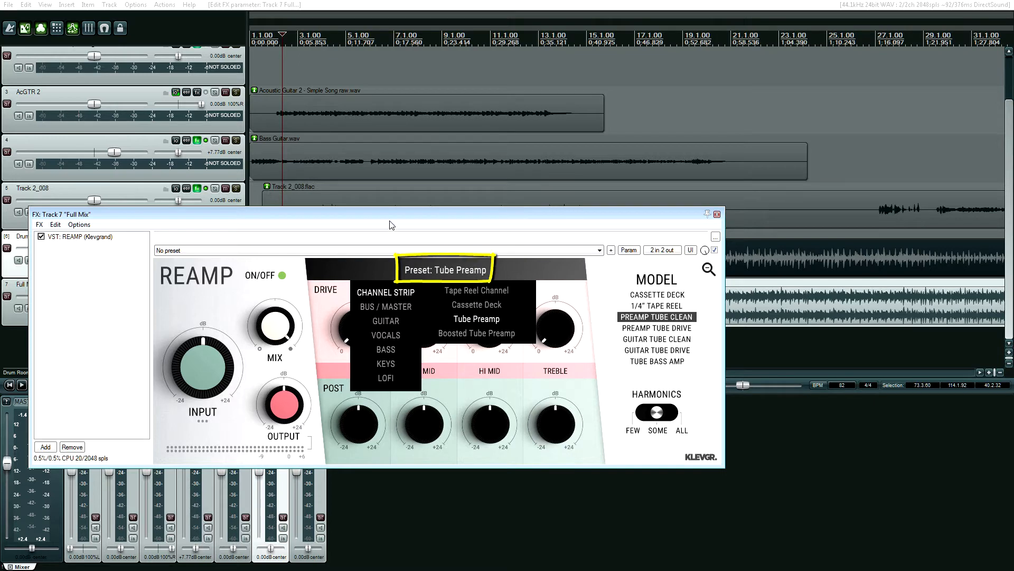
Move the effects window clear of the Full Mix track, then close and reopen that track's effects chain.
left_click_drag(390, 225, 505, 342)
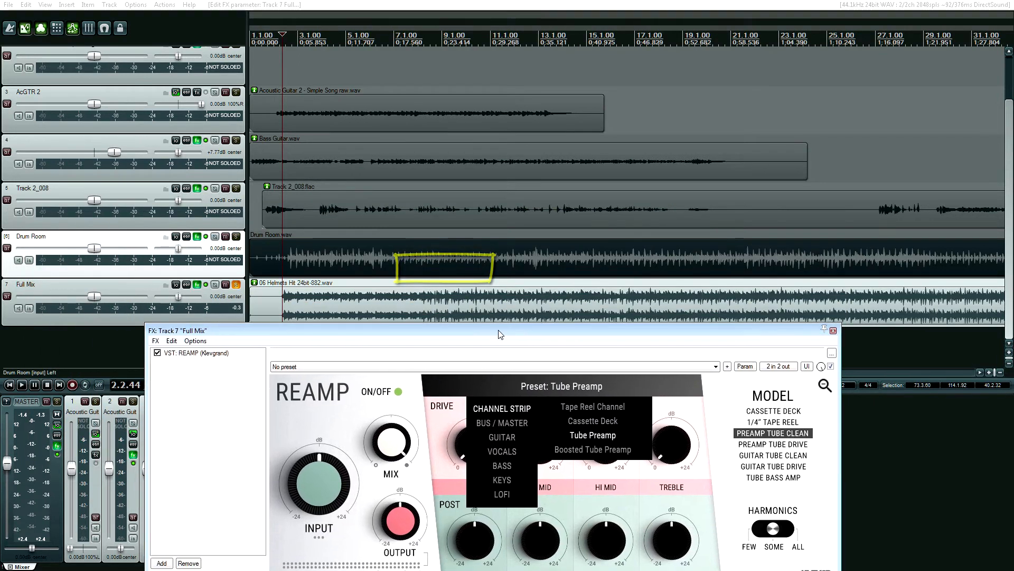
left_click(198, 286)
left_click(198, 286)
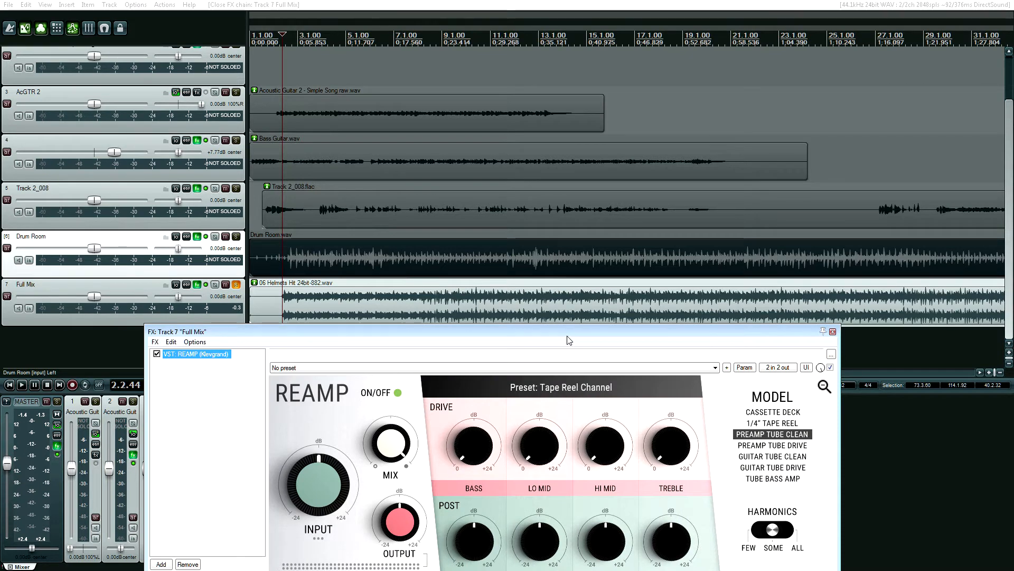
Reposition the reopened Full Mix effects window and switch the REAMP interface to its larger size.
left_click_drag(569, 340, 507, 202)
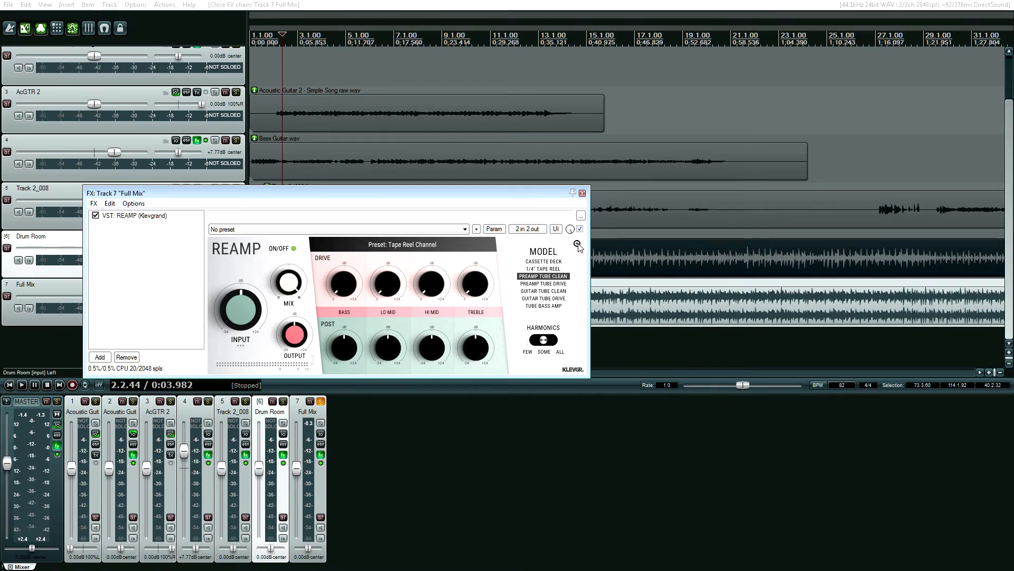
left_click(578, 244)
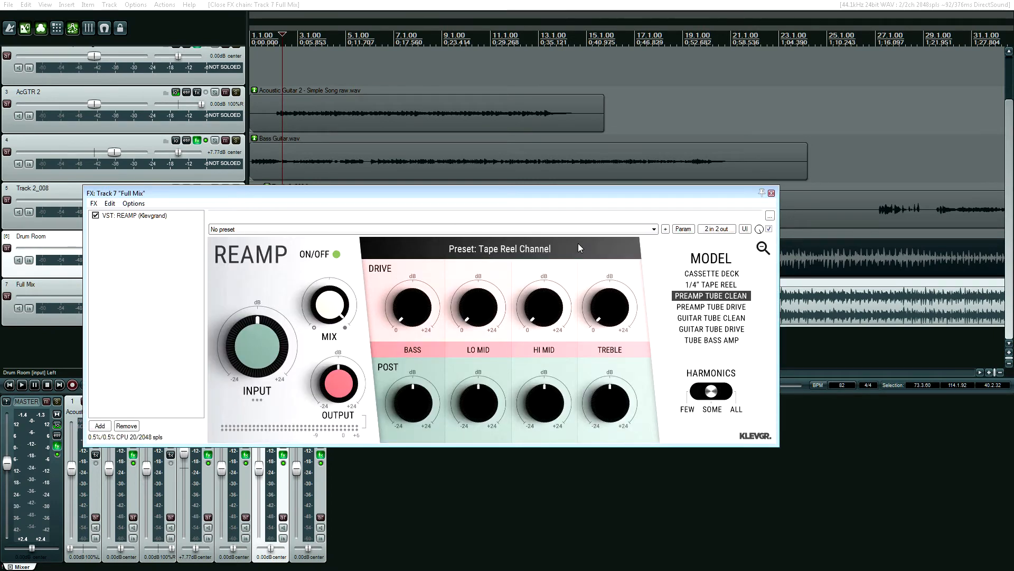